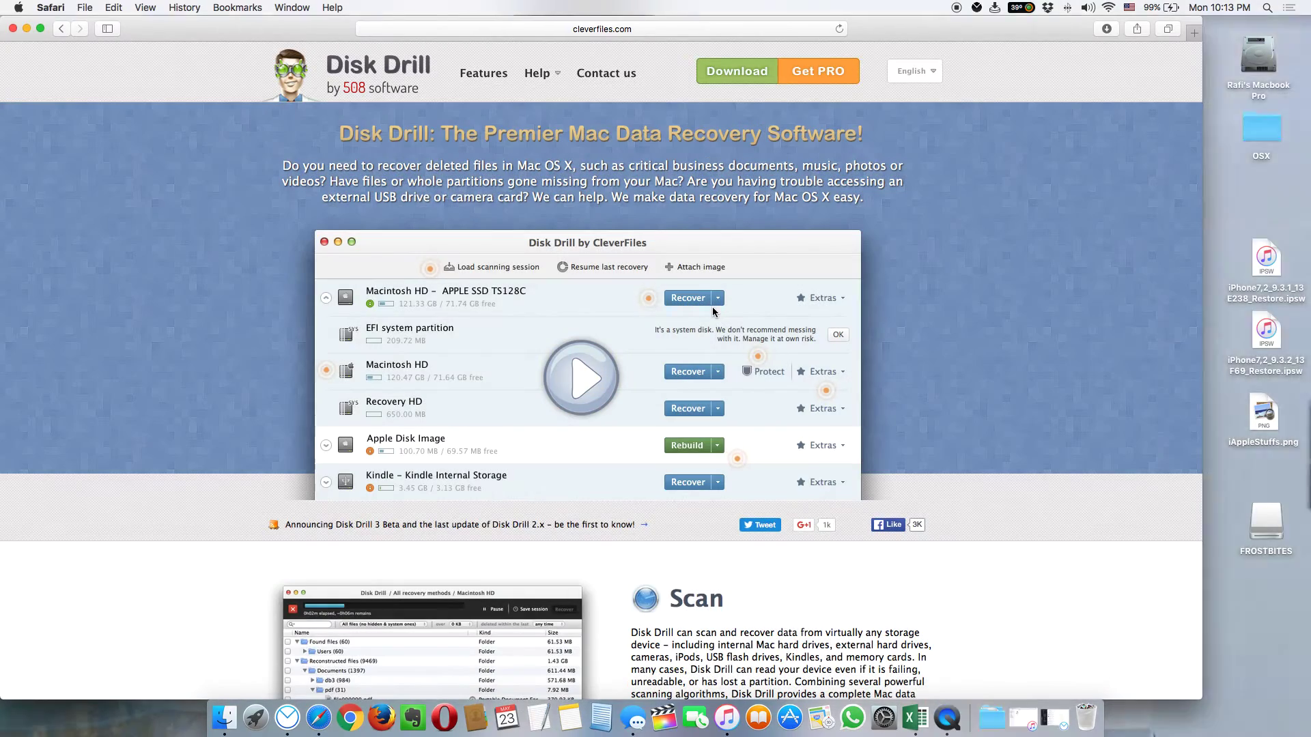
pyautogui.scroll(-5, 714, 311)
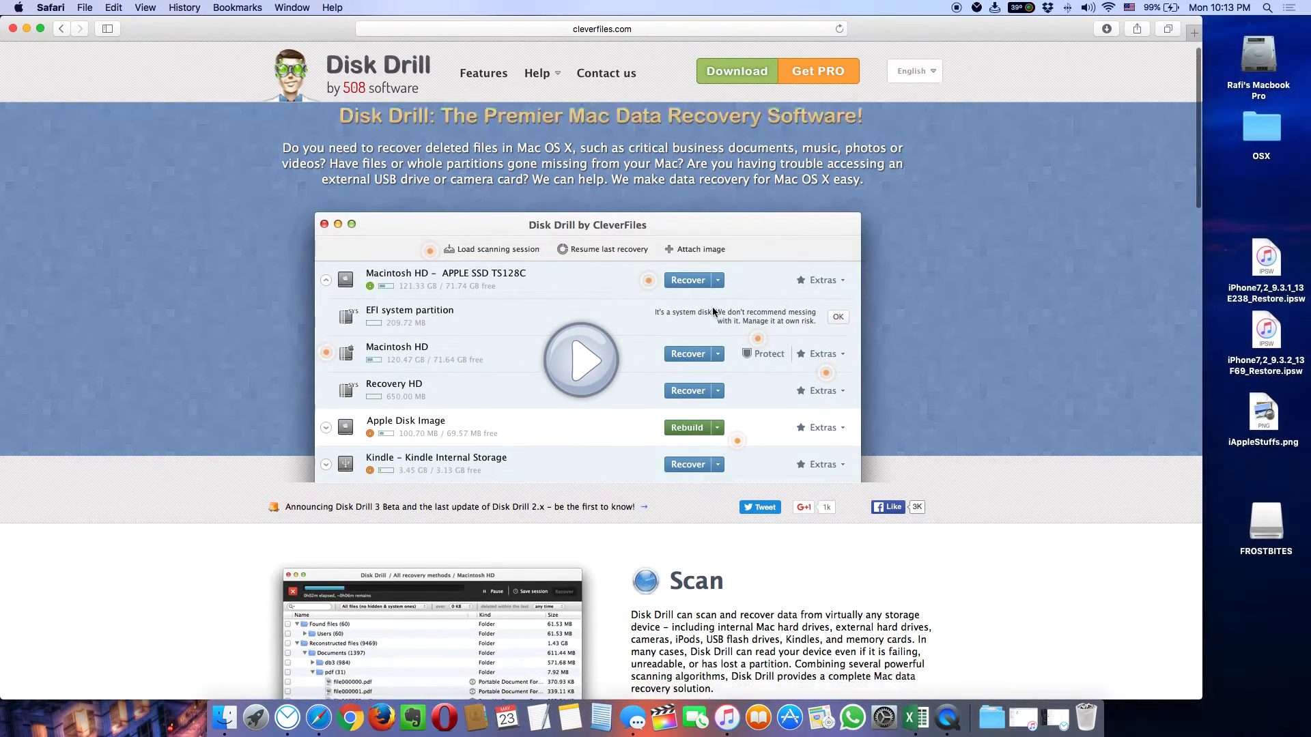
pyautogui.scroll(-1, 713, 311)
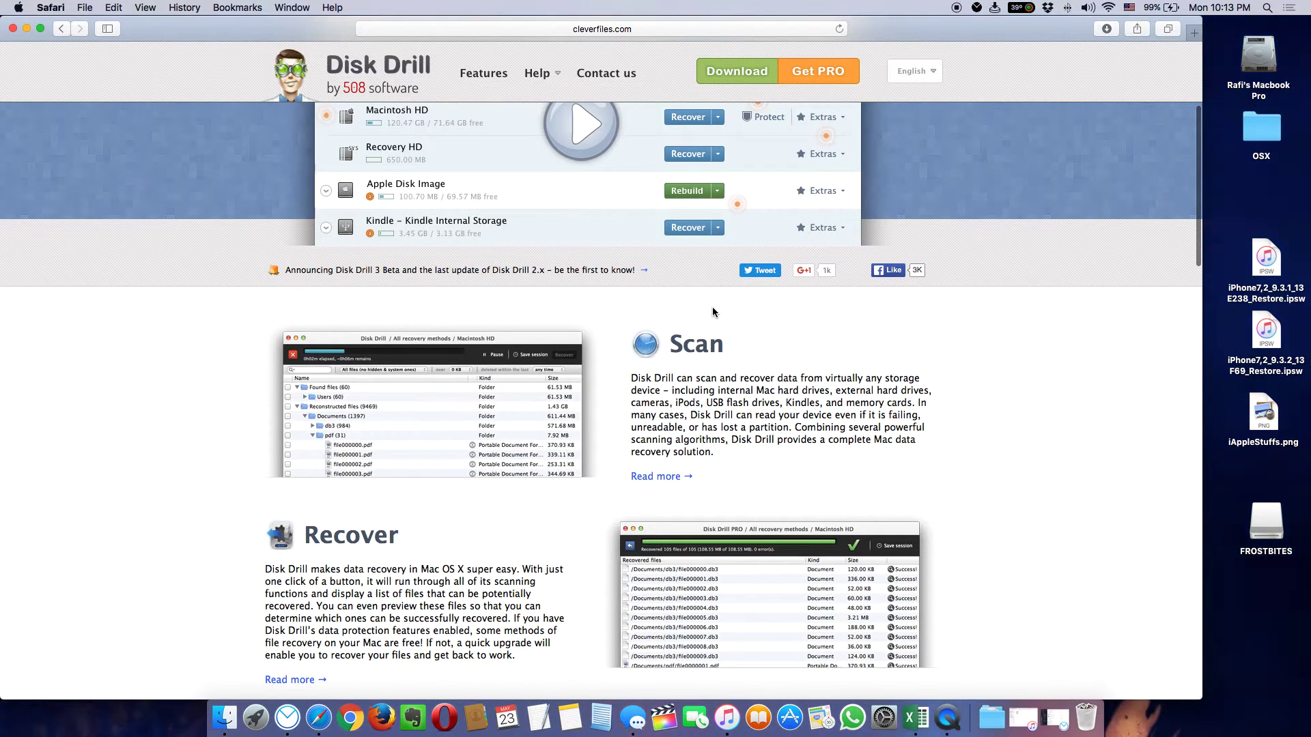
pyautogui.scroll(1, 712, 312)
pyautogui.scroll(1, 713, 311)
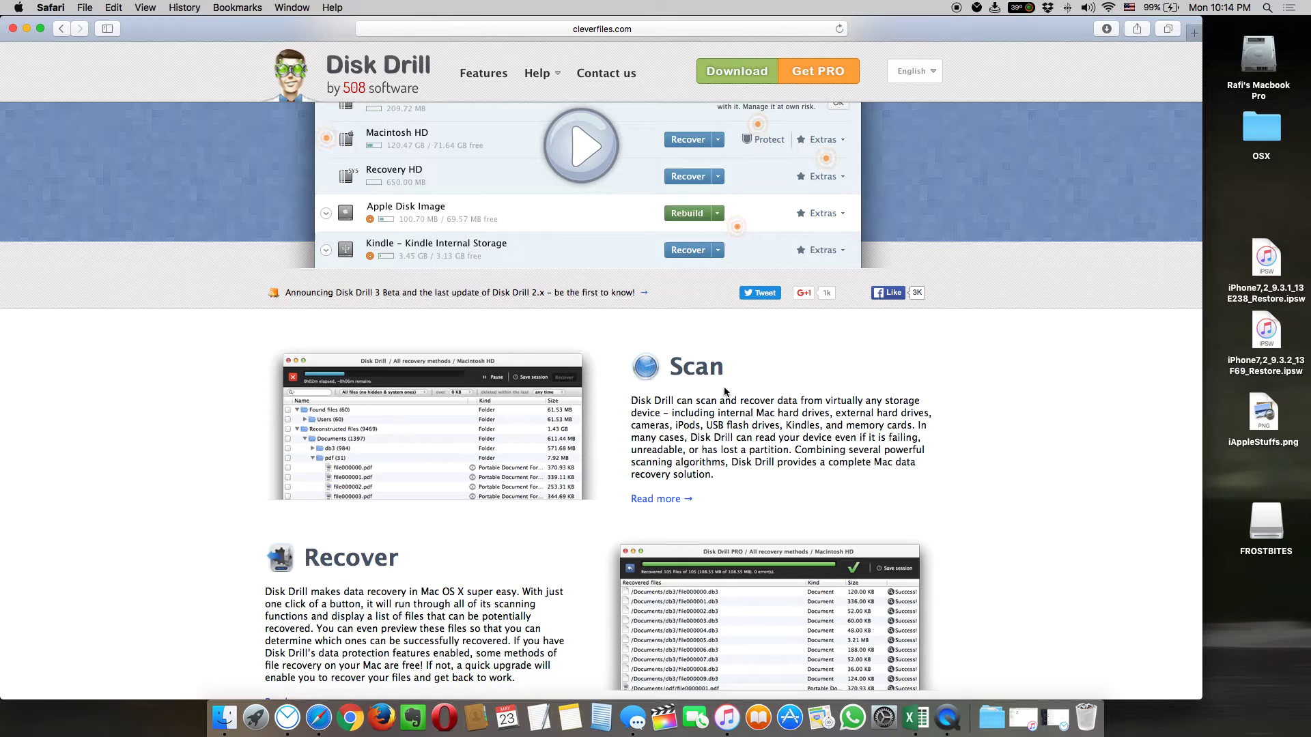
pyautogui.scroll(-3, 724, 389)
pyautogui.scroll(-3, 724, 392)
pyautogui.scroll(-3, 725, 392)
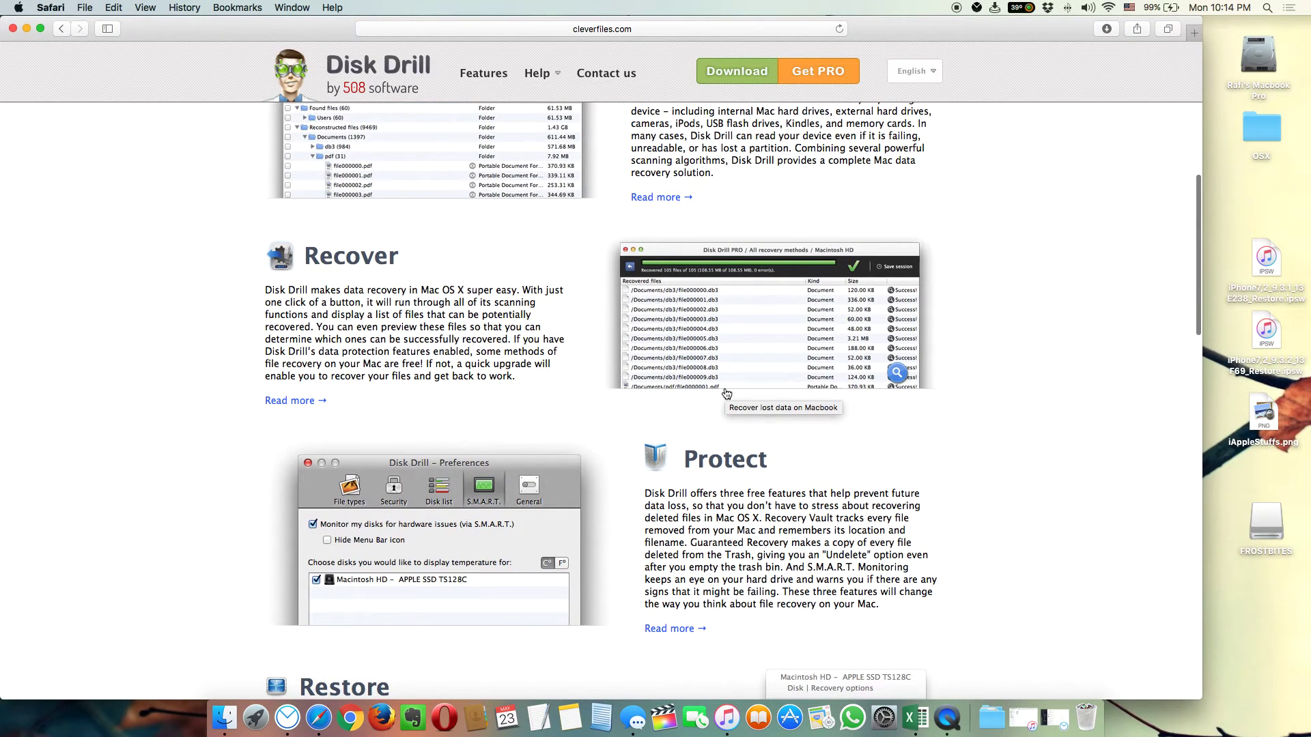
pyautogui.scroll(-3, 724, 393)
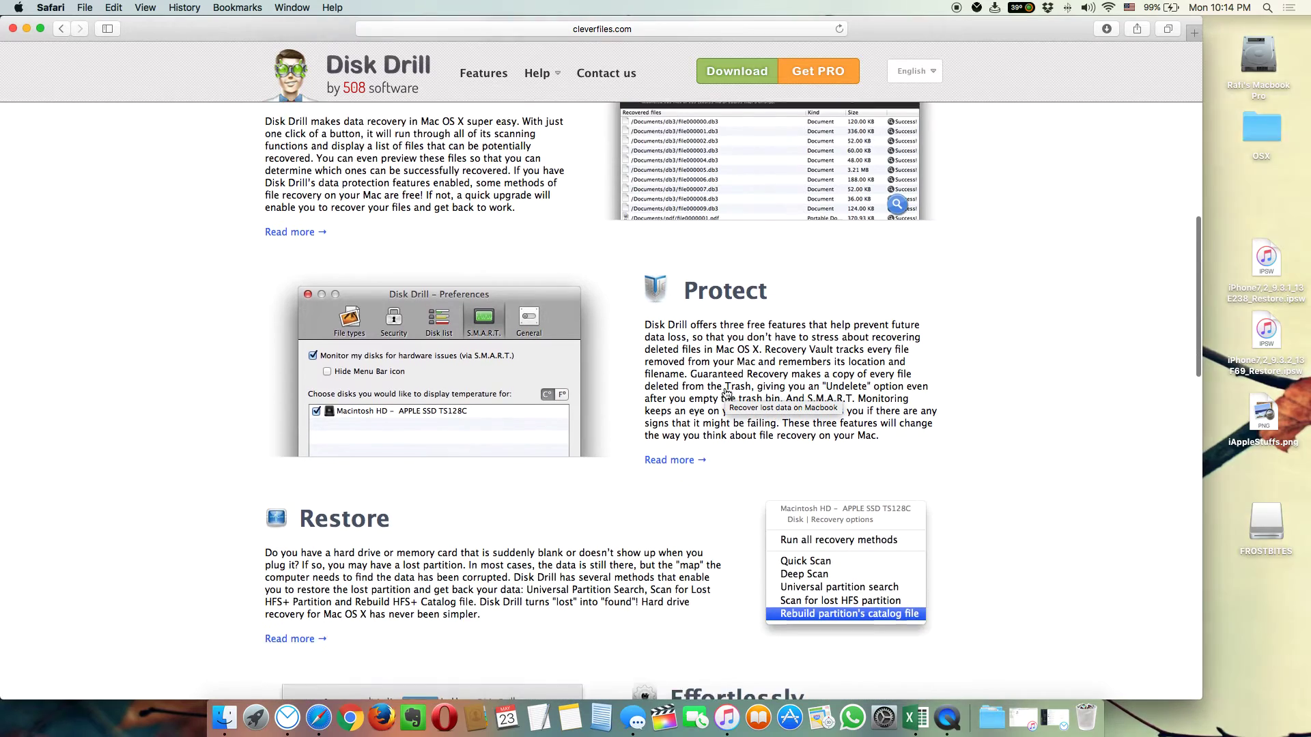
pyautogui.scroll(-2, 724, 392)
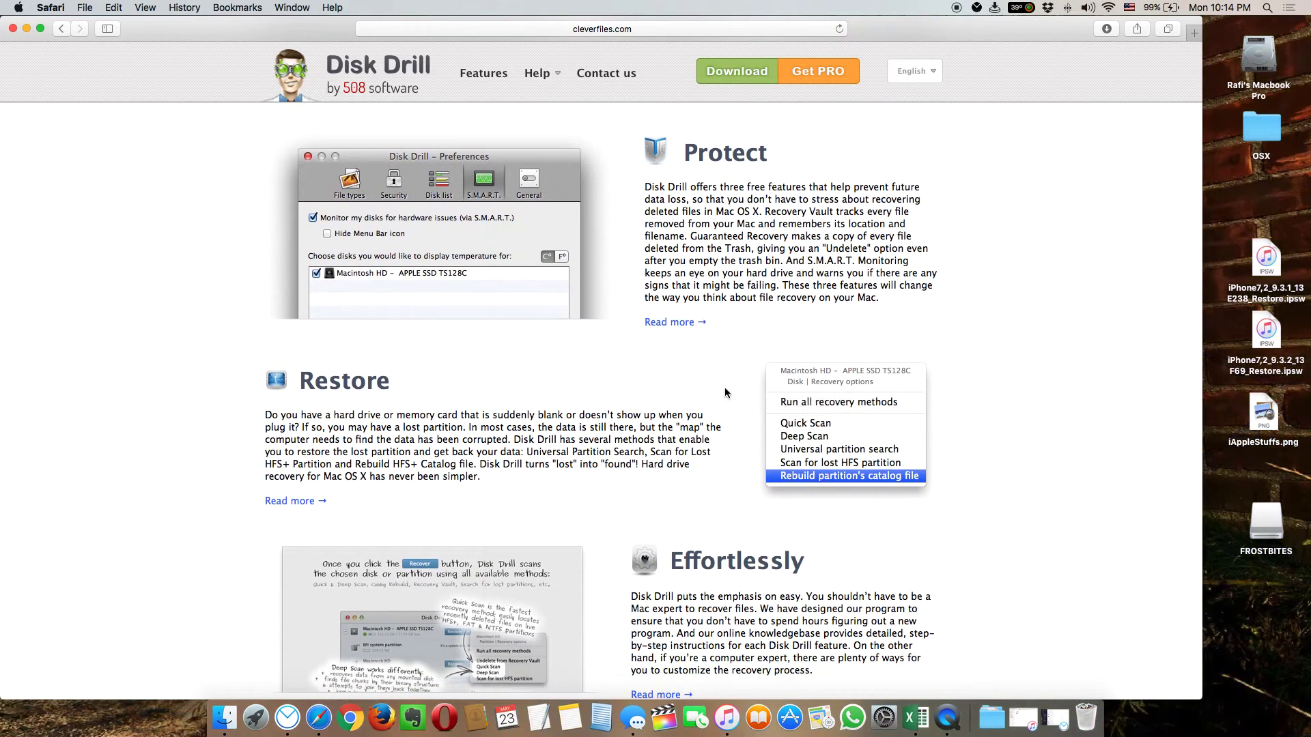
pyautogui.scroll(-3, 724, 387)
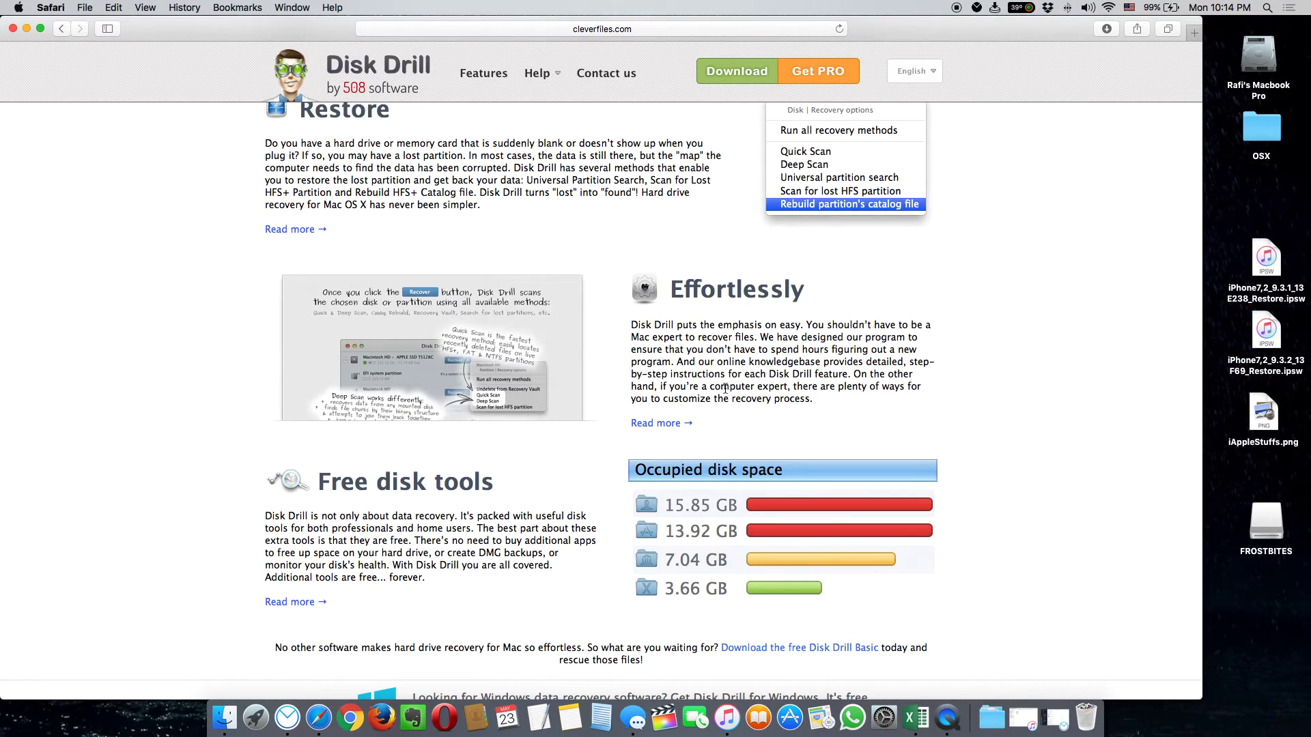
pyautogui.scroll(-4, 723, 387)
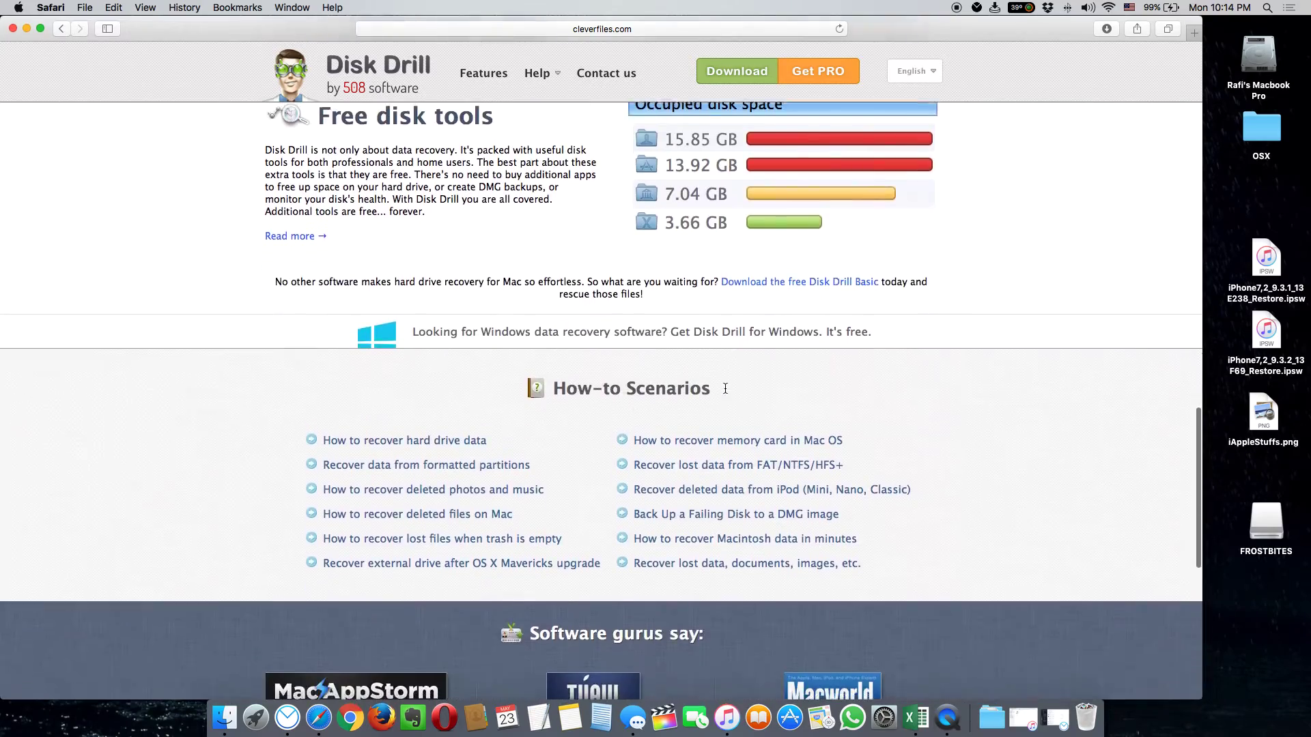
pyautogui.scroll(10, 724, 392)
pyautogui.scroll(10, 350, 584)
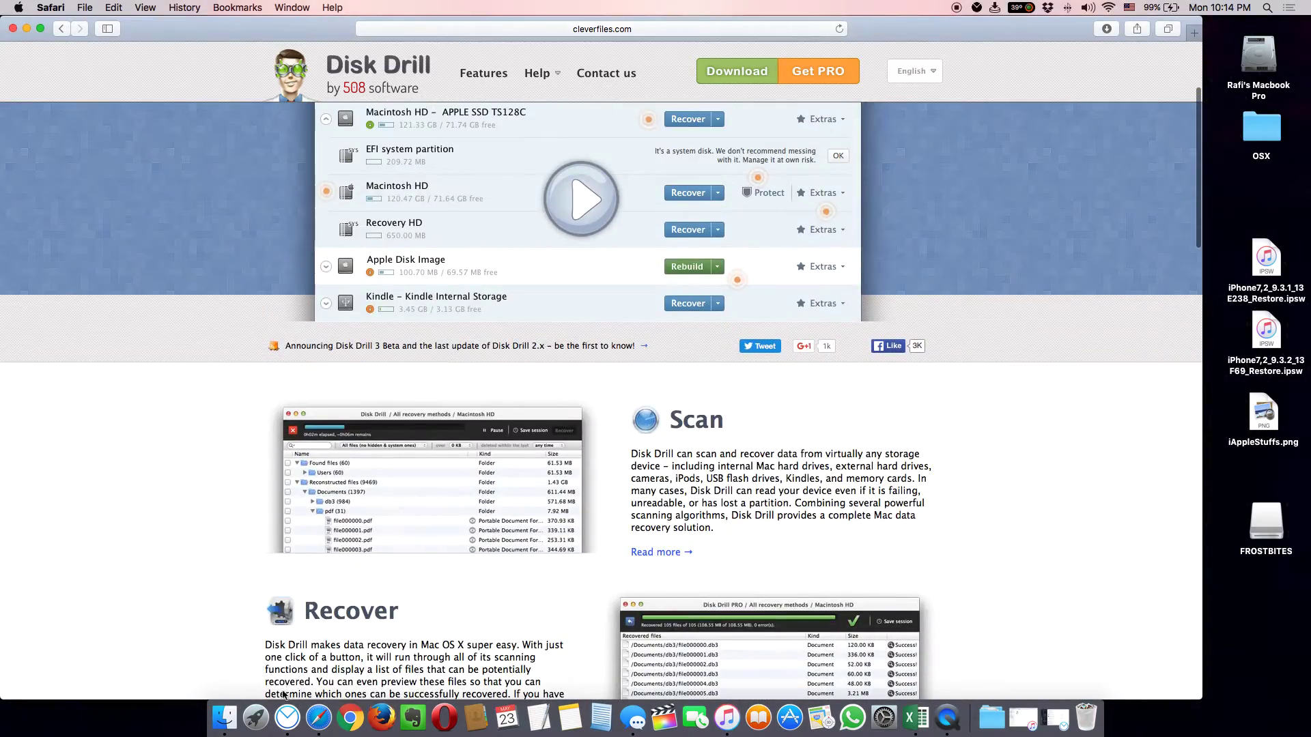
# - Bring up Launchpad's grid of installed applications from the Dock
pyautogui.click(256, 716)
pyautogui.hscroll(3, 528, 461)
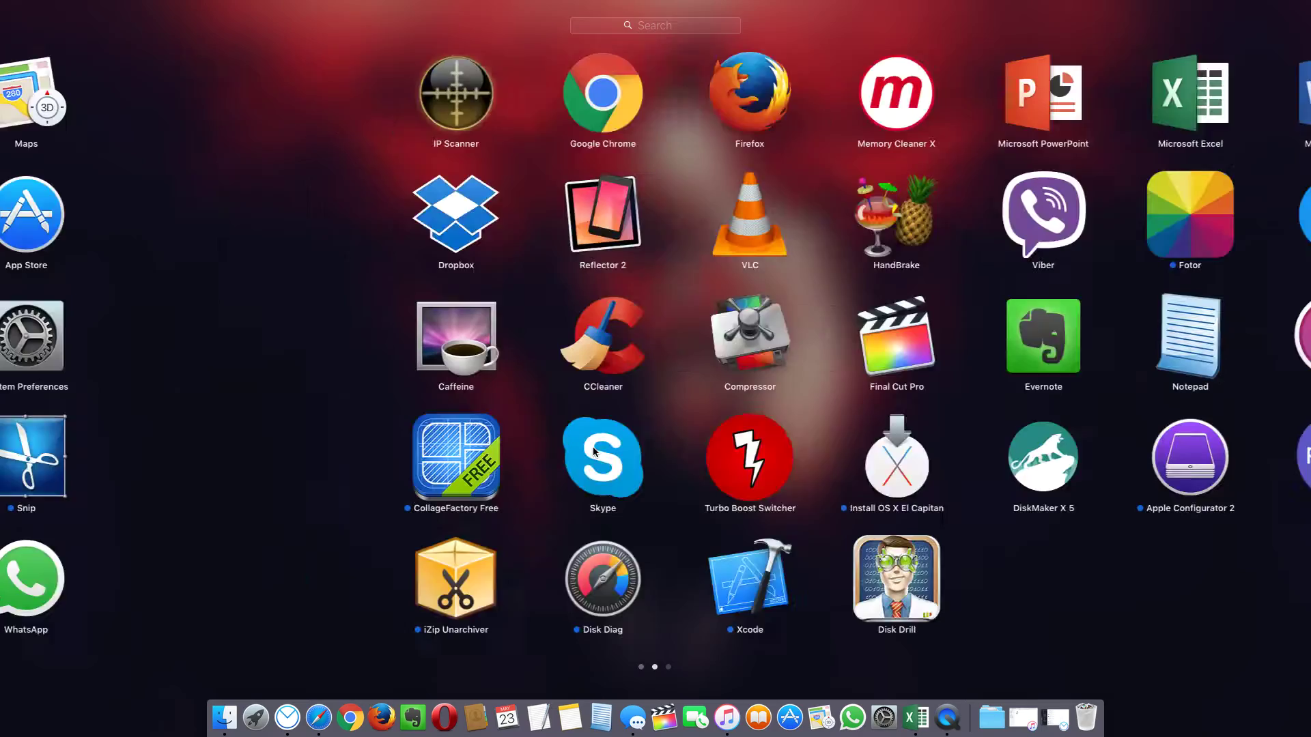
# - Launch Disk Drill, put Safari away and enlarge Disk Drill to show the attached drives
pyautogui.click(640, 590)
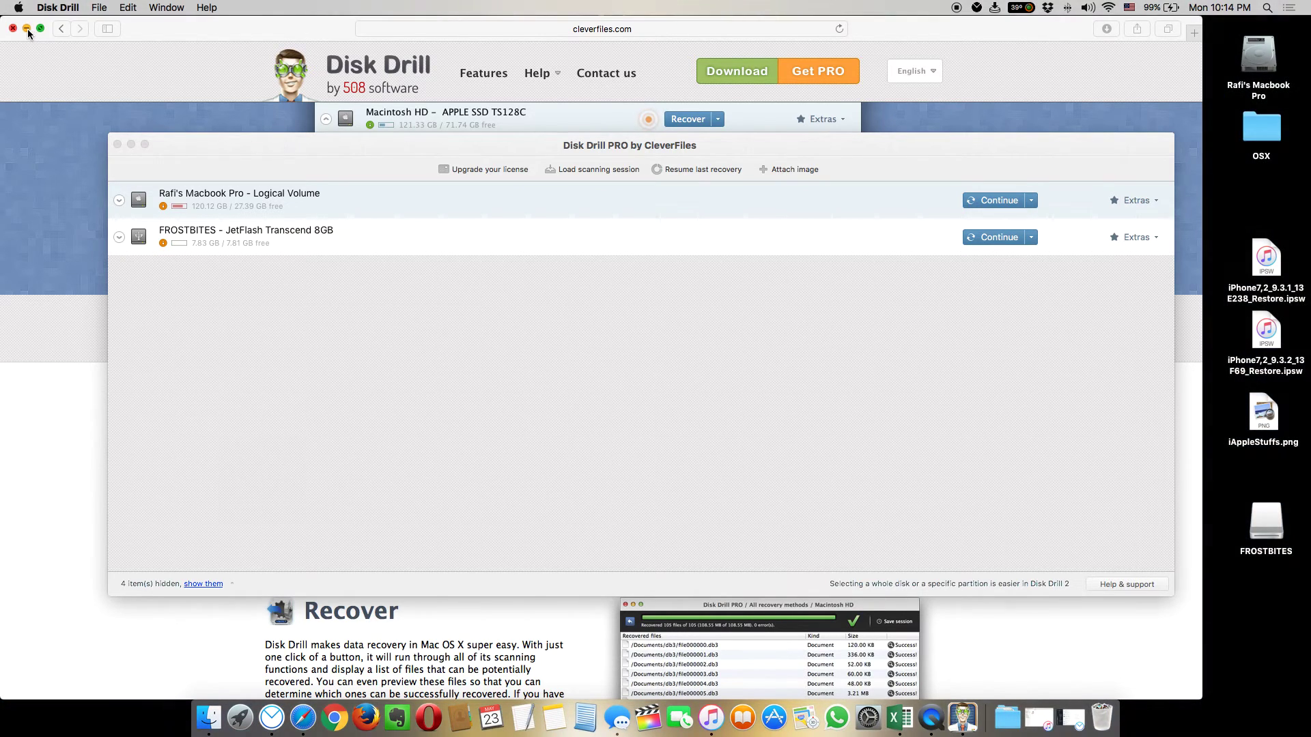
pyautogui.click(27, 28)
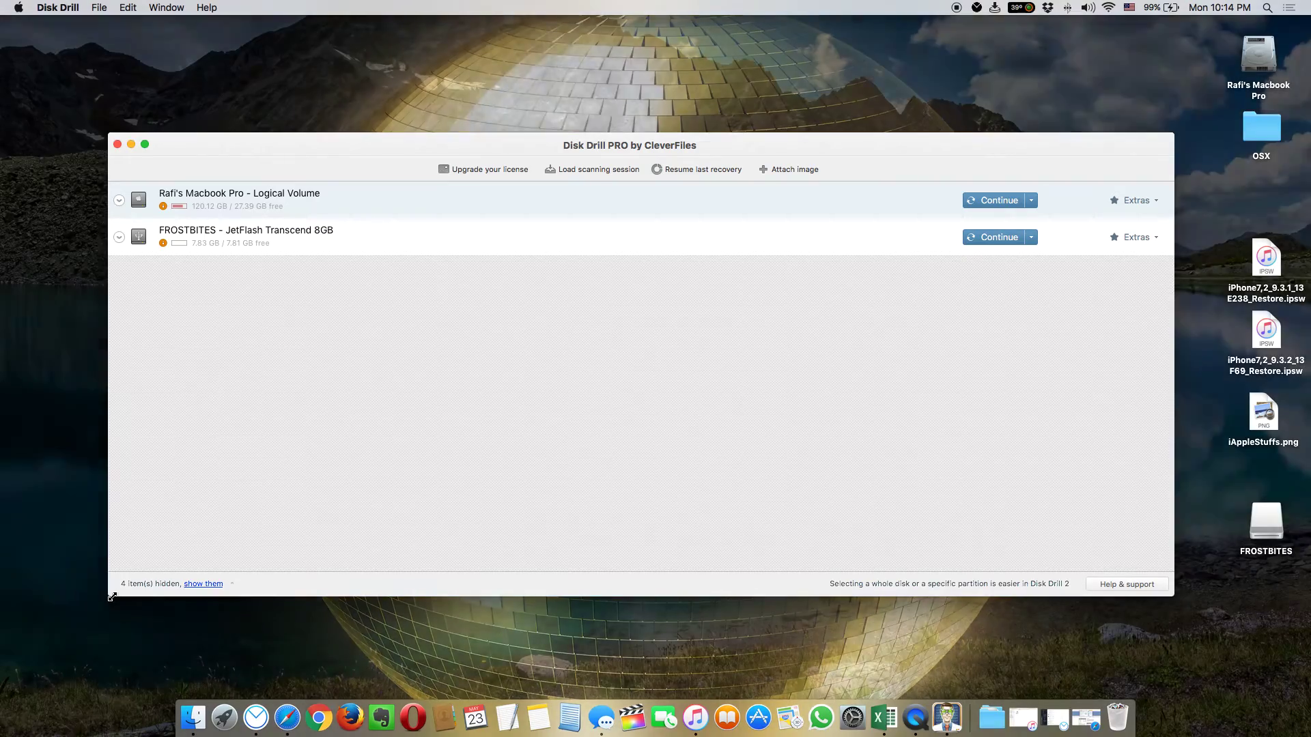
pyautogui.moveTo(114, 600); pyautogui.dragTo(83, 663)
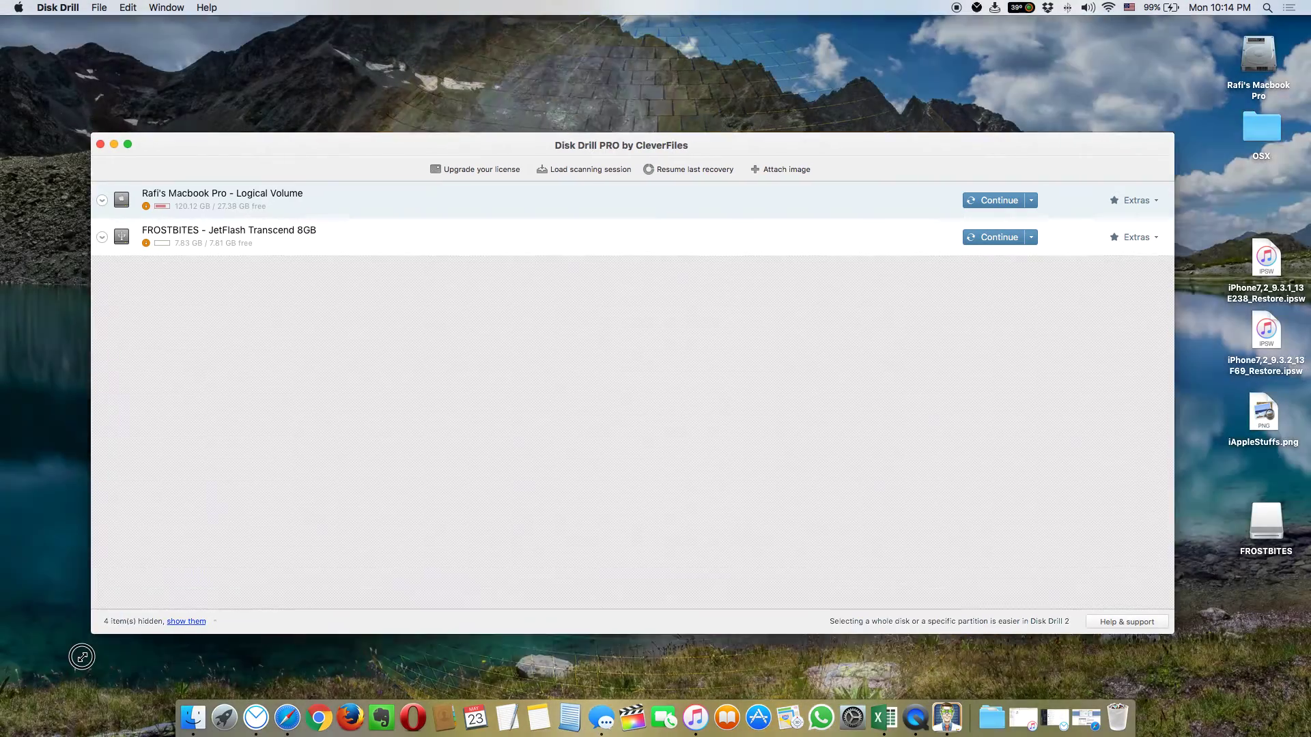
pyautogui.doubleClick(350, 155)
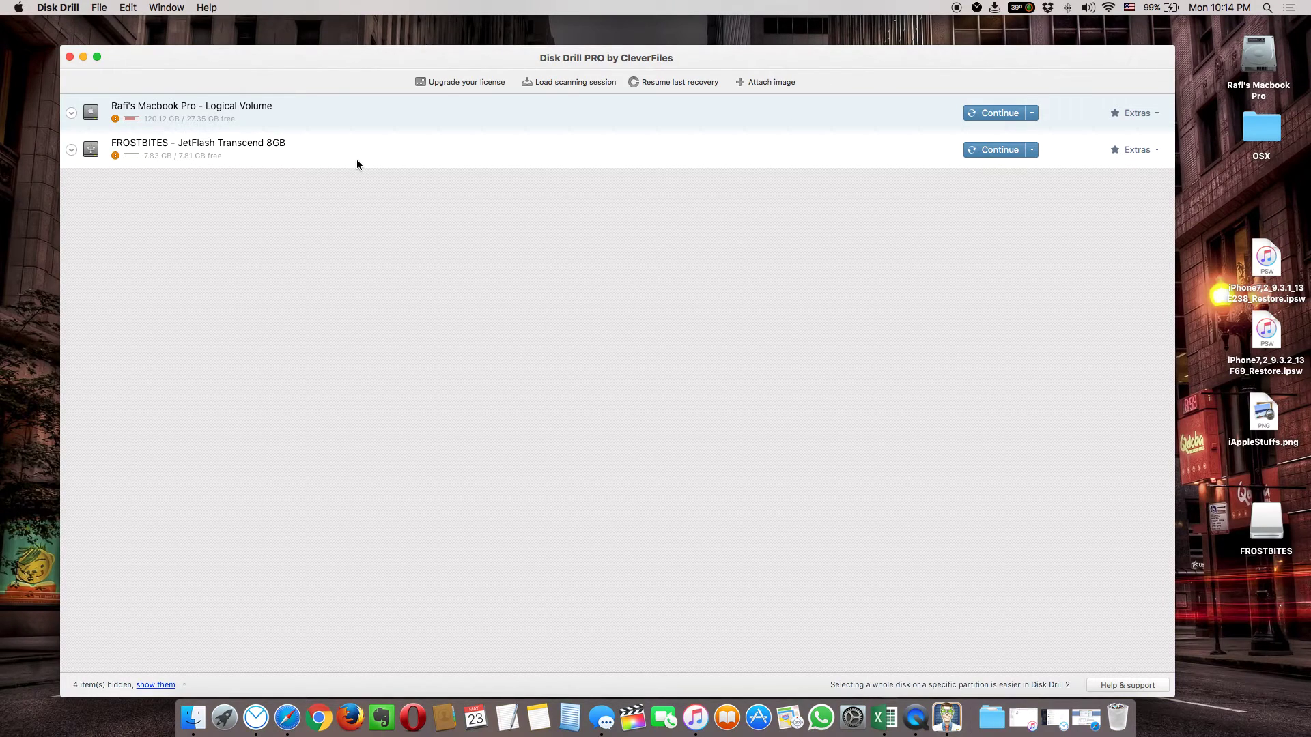
# - Expand both drive rows and continue recovery on the Macbook Pro logical volume
pyautogui.click(256, 121)
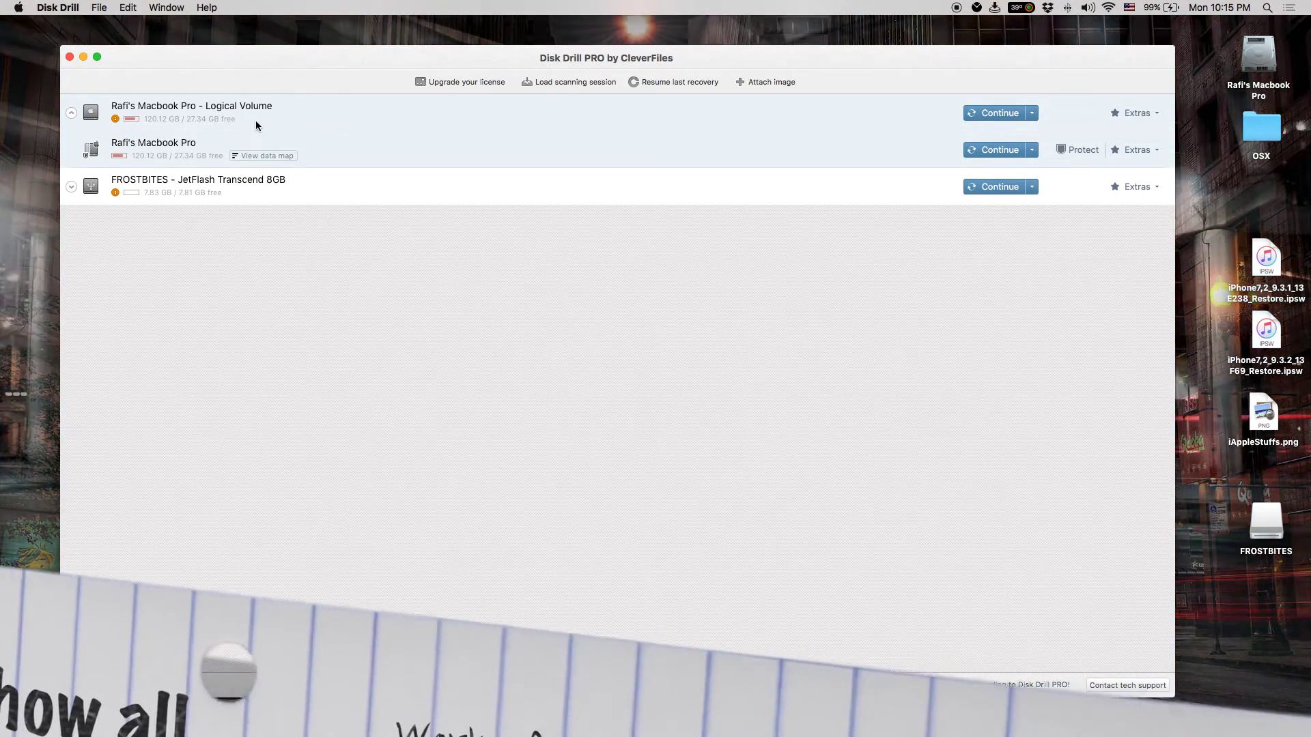
pyautogui.click(193, 188)
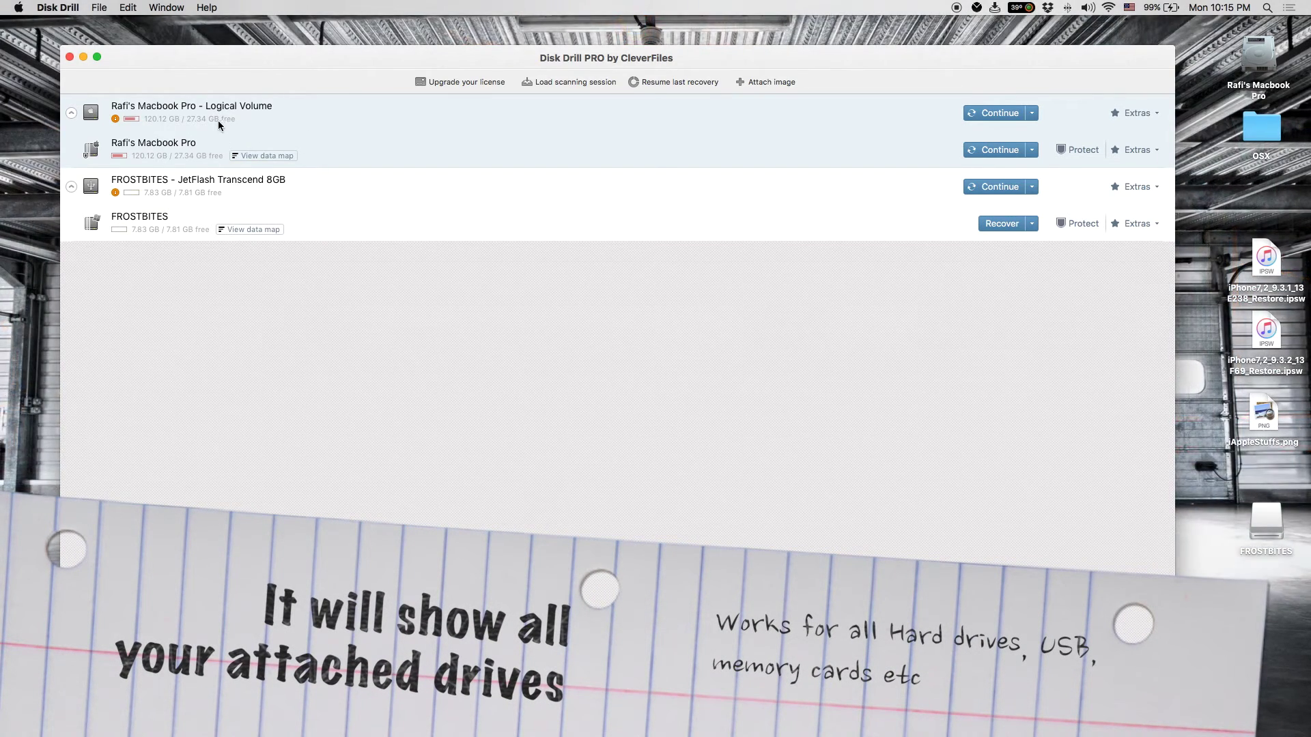
pyautogui.click(989, 112)
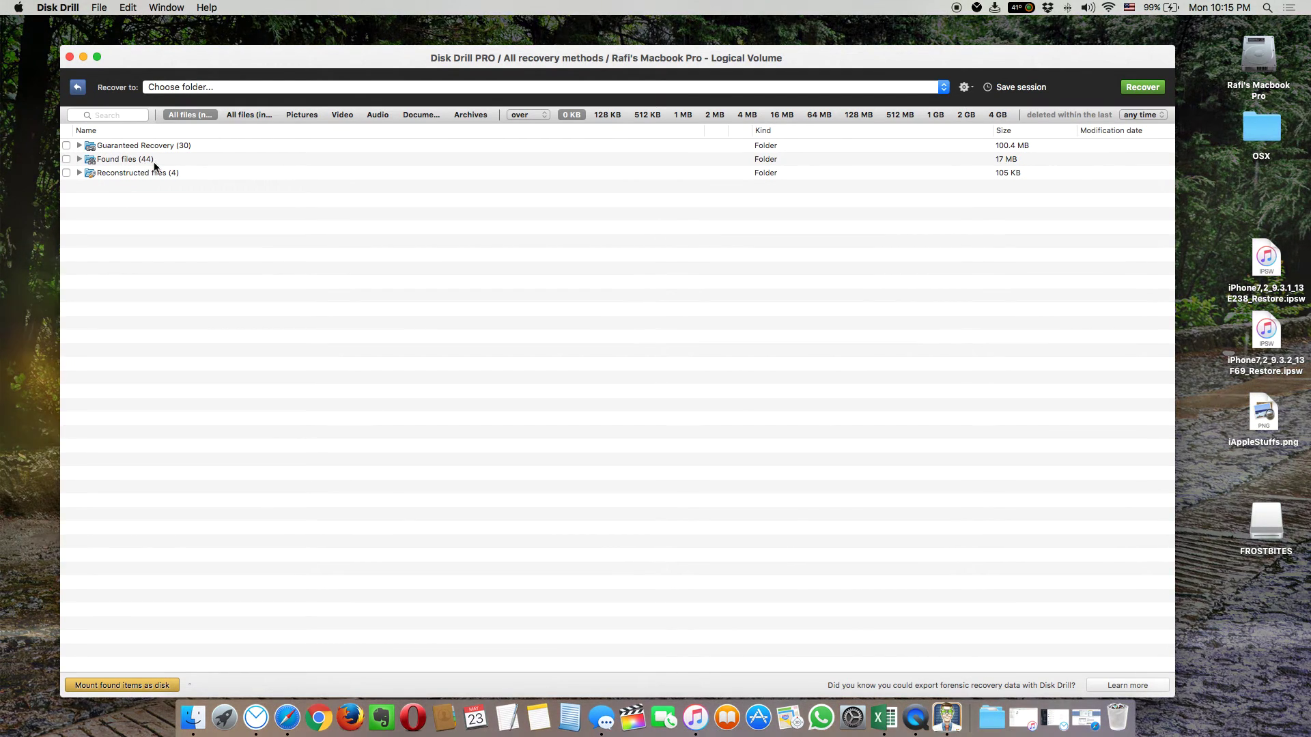
# - Select the Guaranteed Recovery group and bring up the destination folder chooser
pyautogui.click(110, 150)
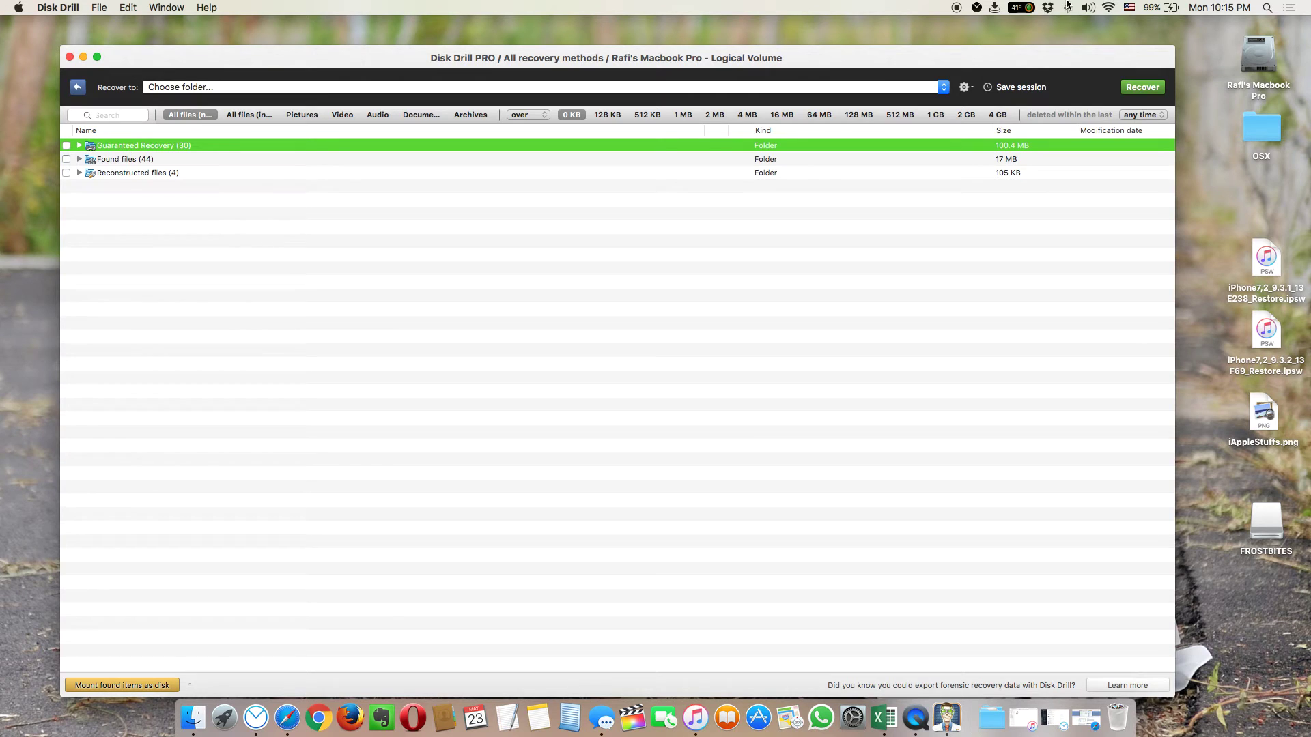
pyautogui.click(1137, 87)
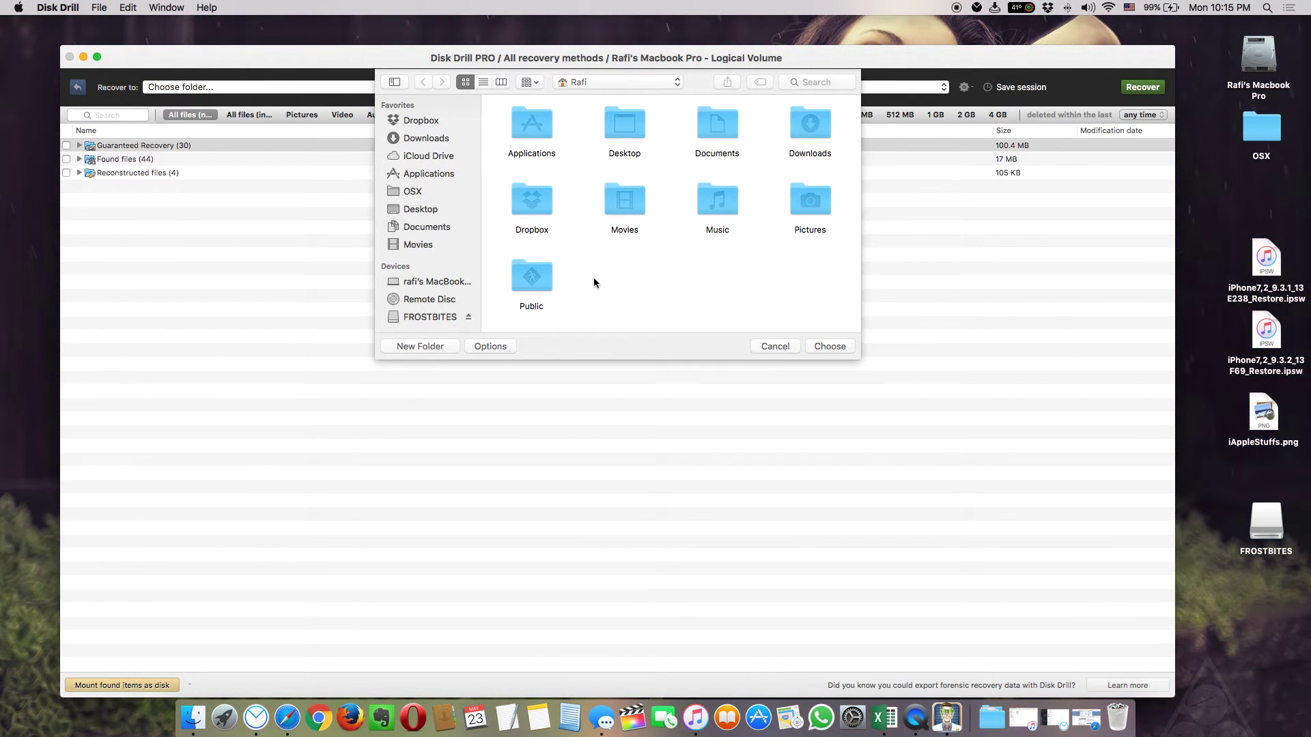
# - Recover the 30 files into a new 'Rec' folder on the Desktop and view it in Finder
pyautogui.click(408, 214)
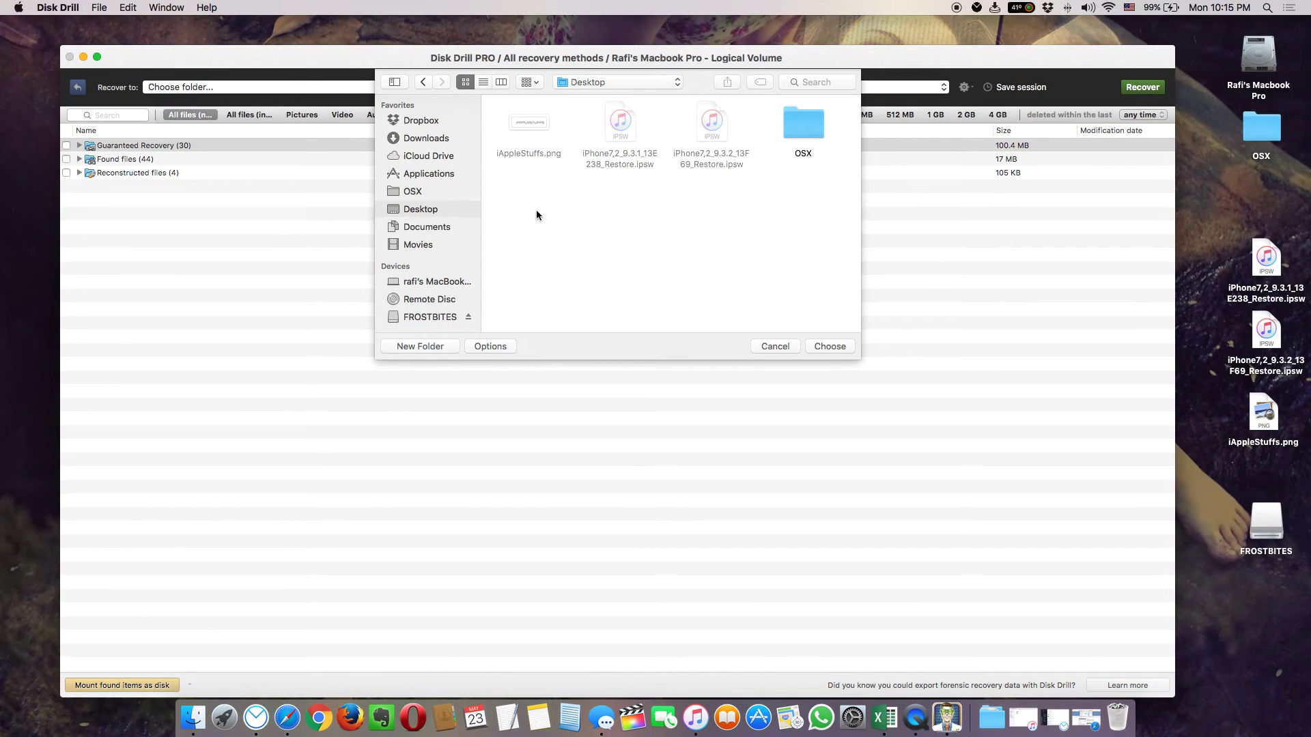
pyautogui.click(452, 346)
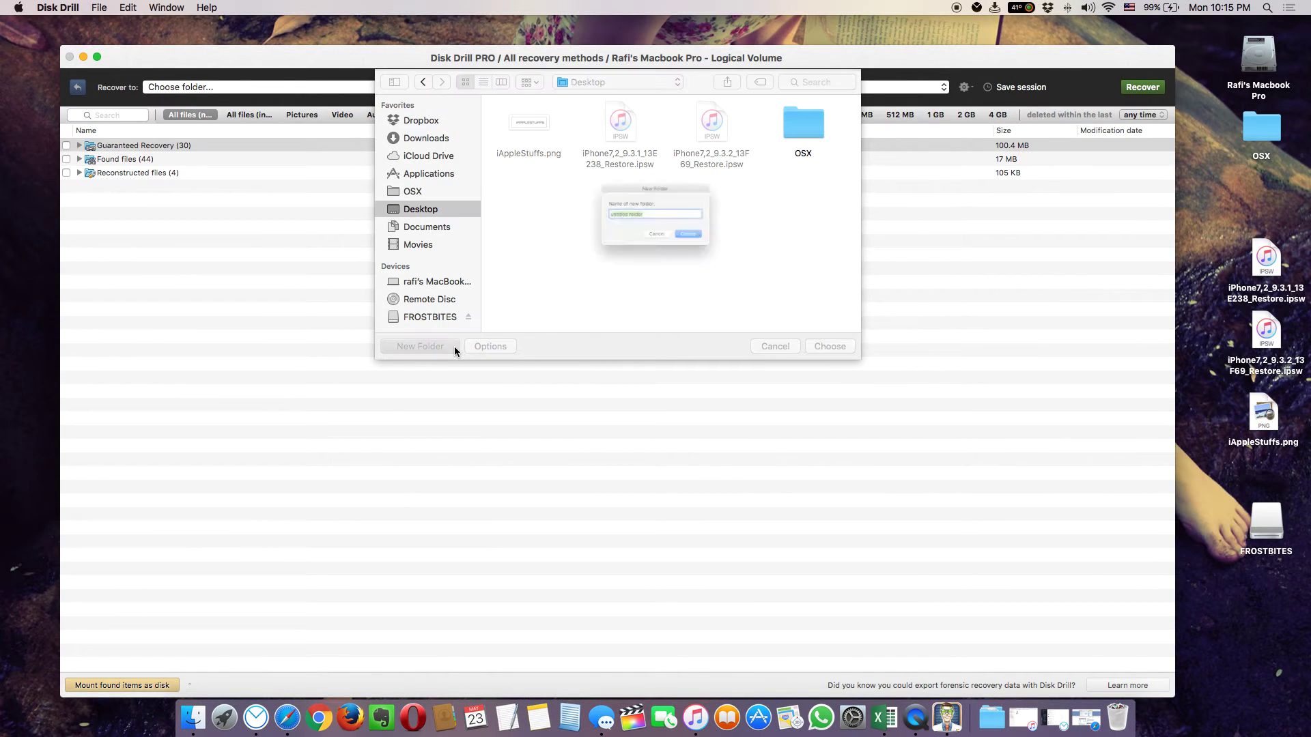
pyautogui.write('Re')
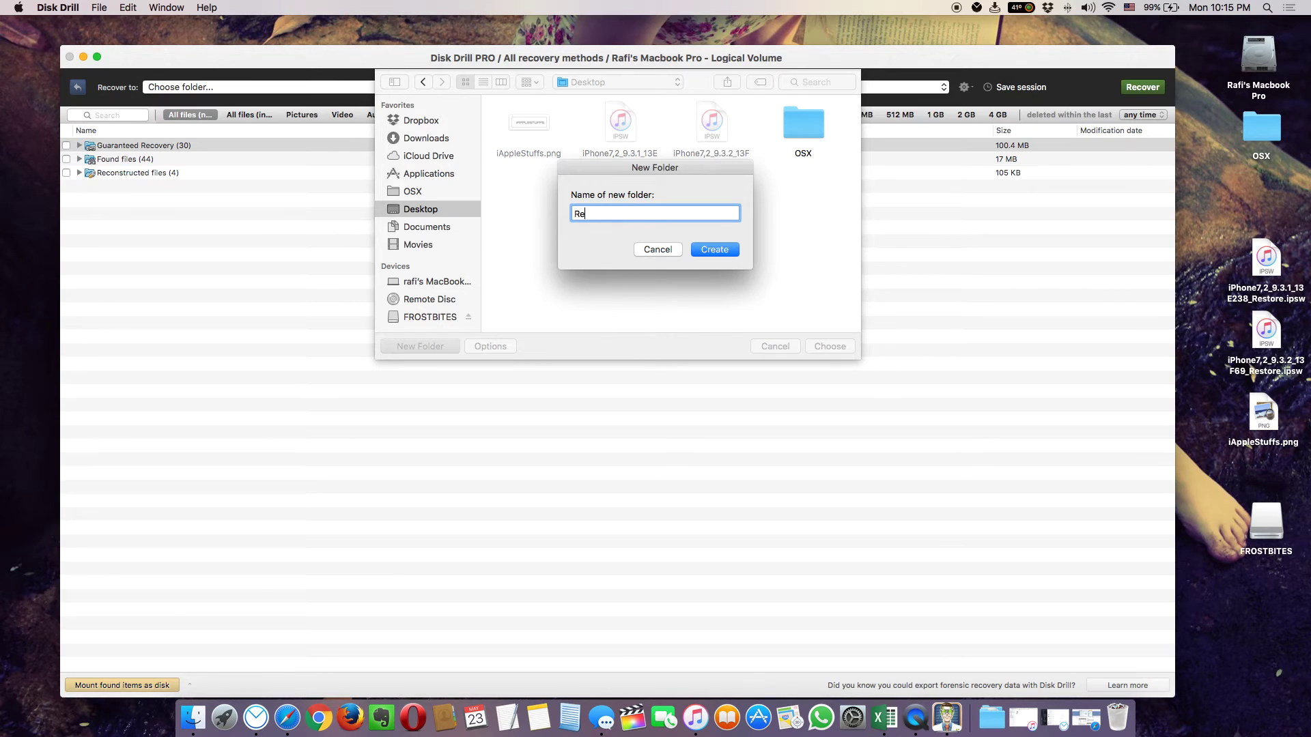
pyautogui.write('c')
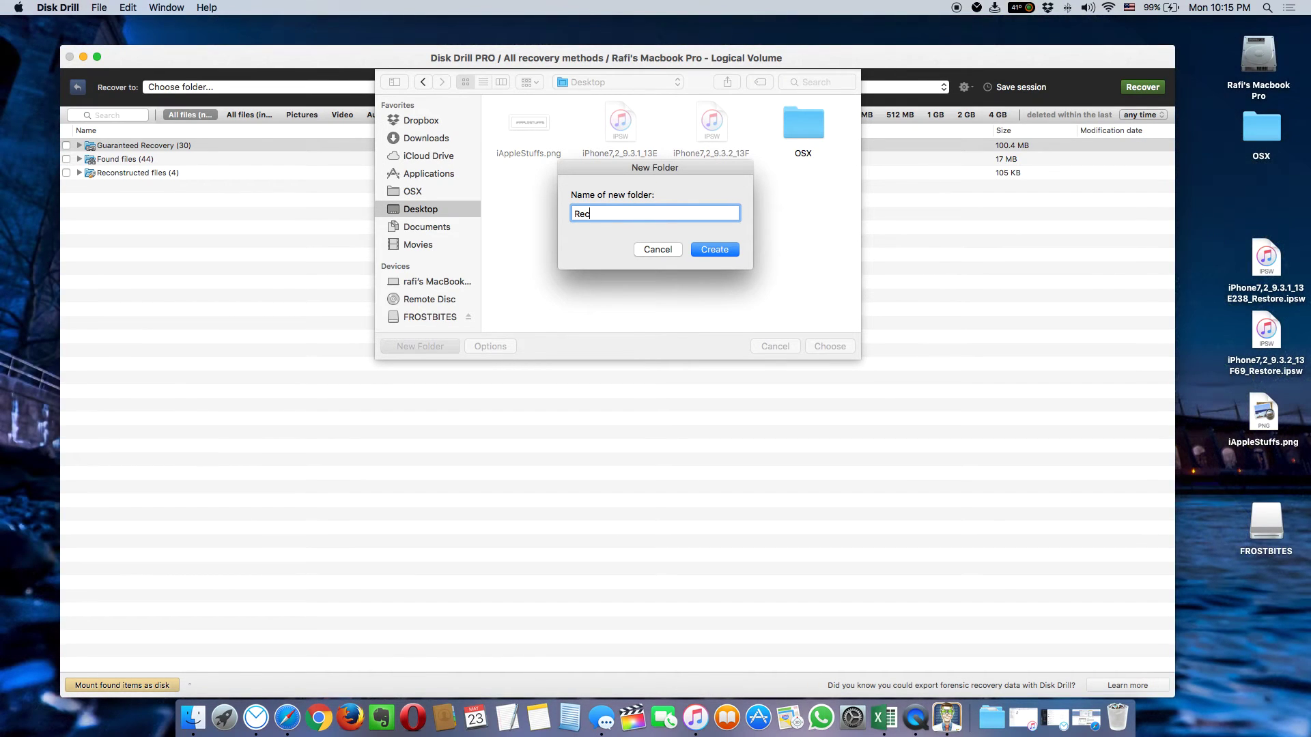
pyautogui.click(729, 252)
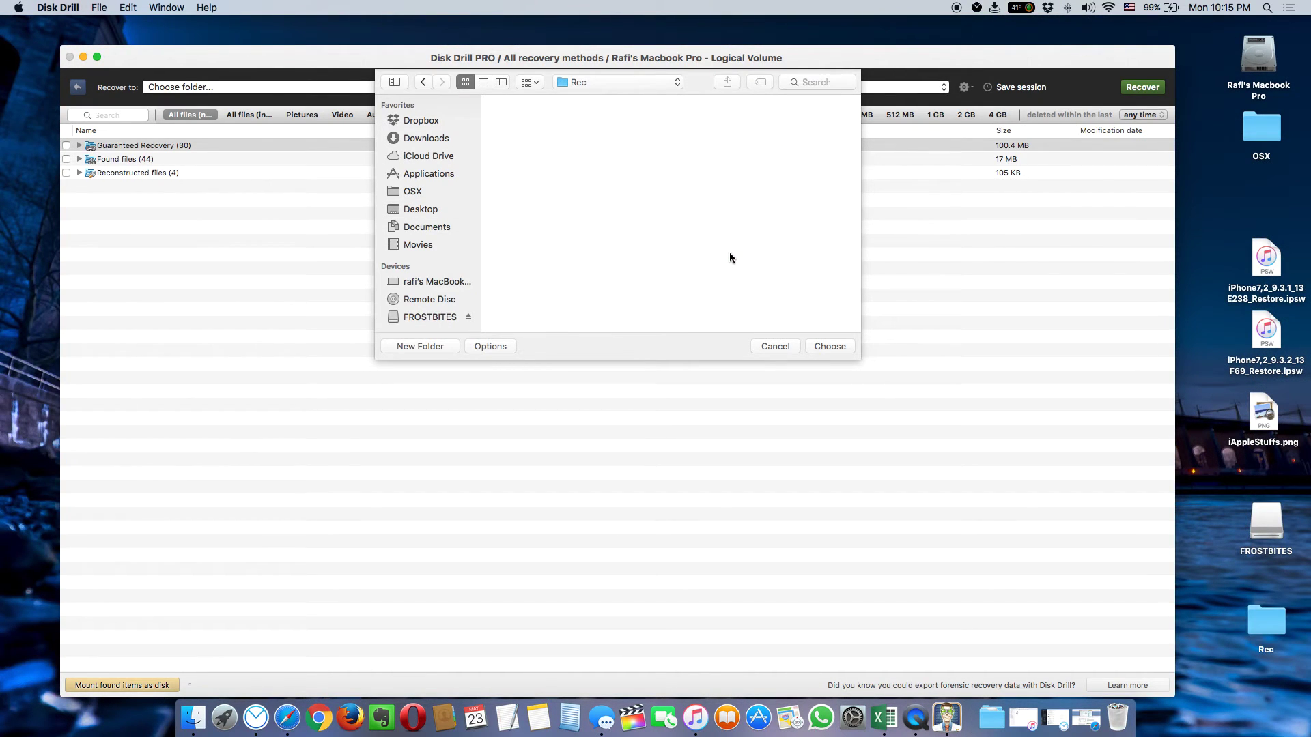
pyautogui.click(837, 348)
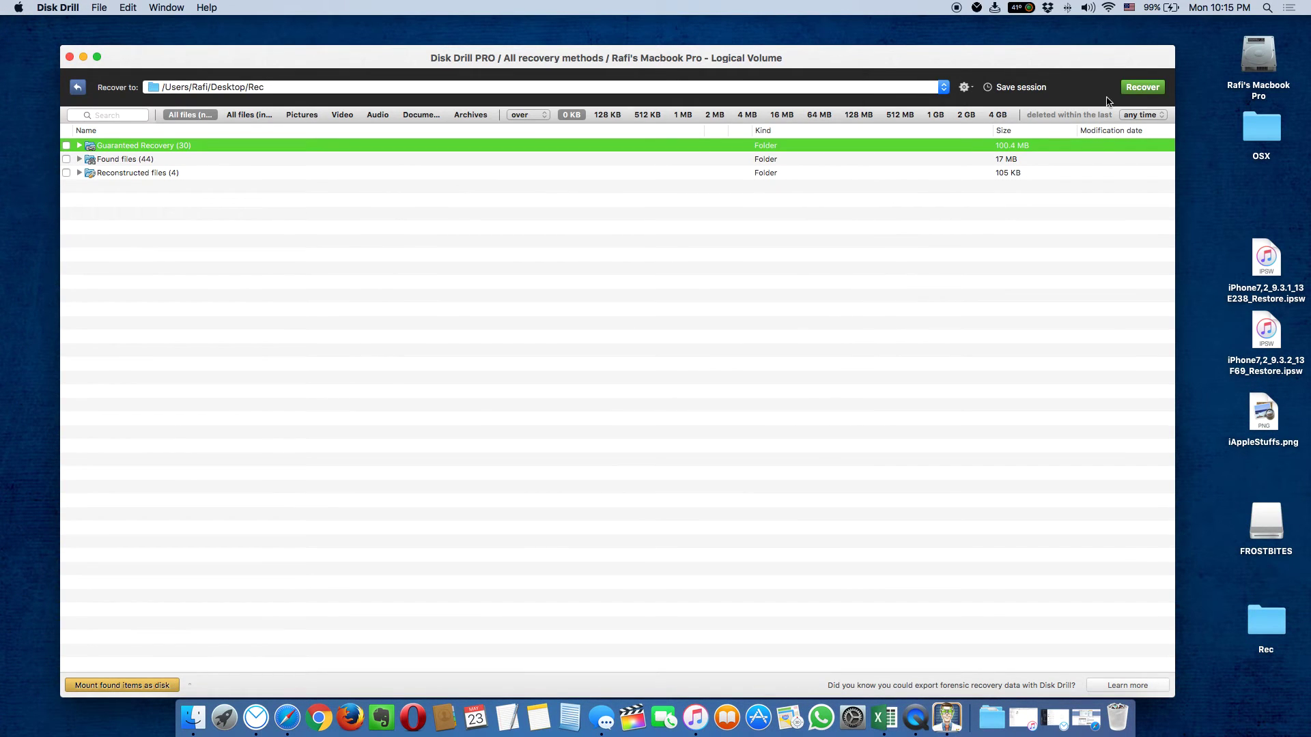
pyautogui.click(1139, 89)
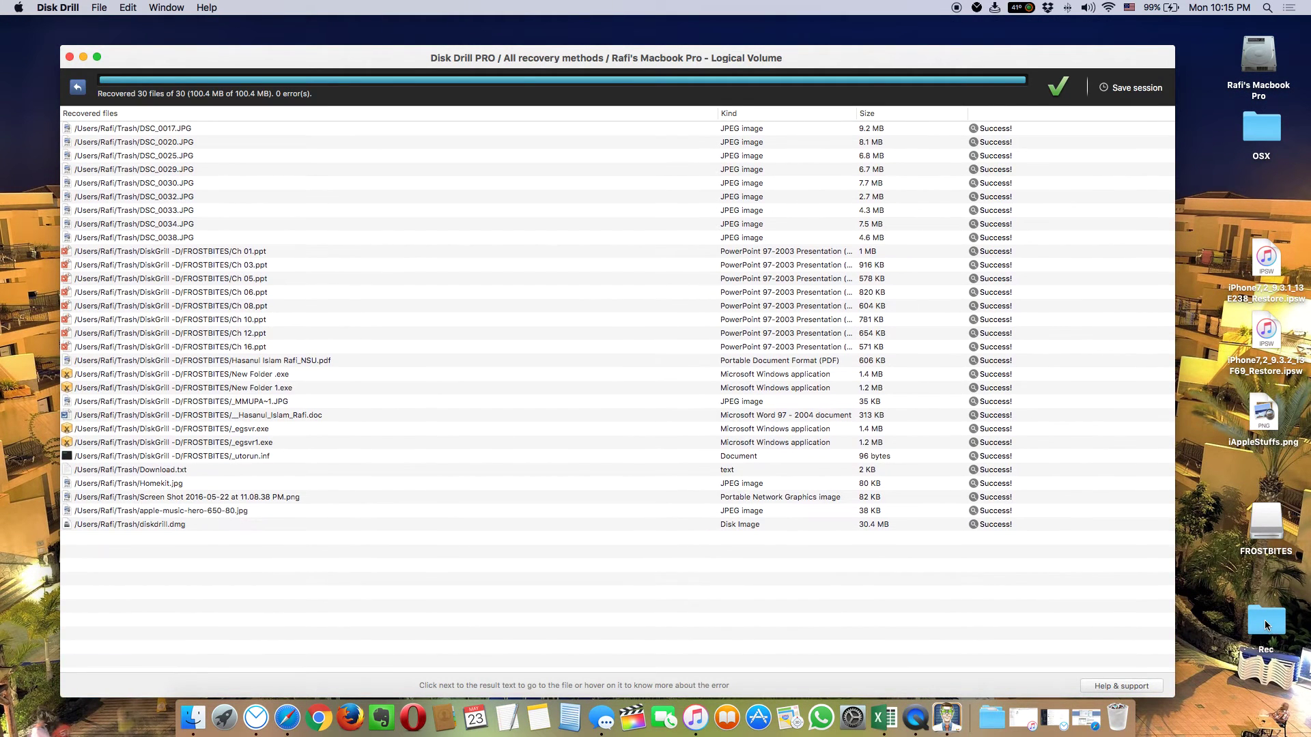
pyautogui.doubleClick(1265, 620)
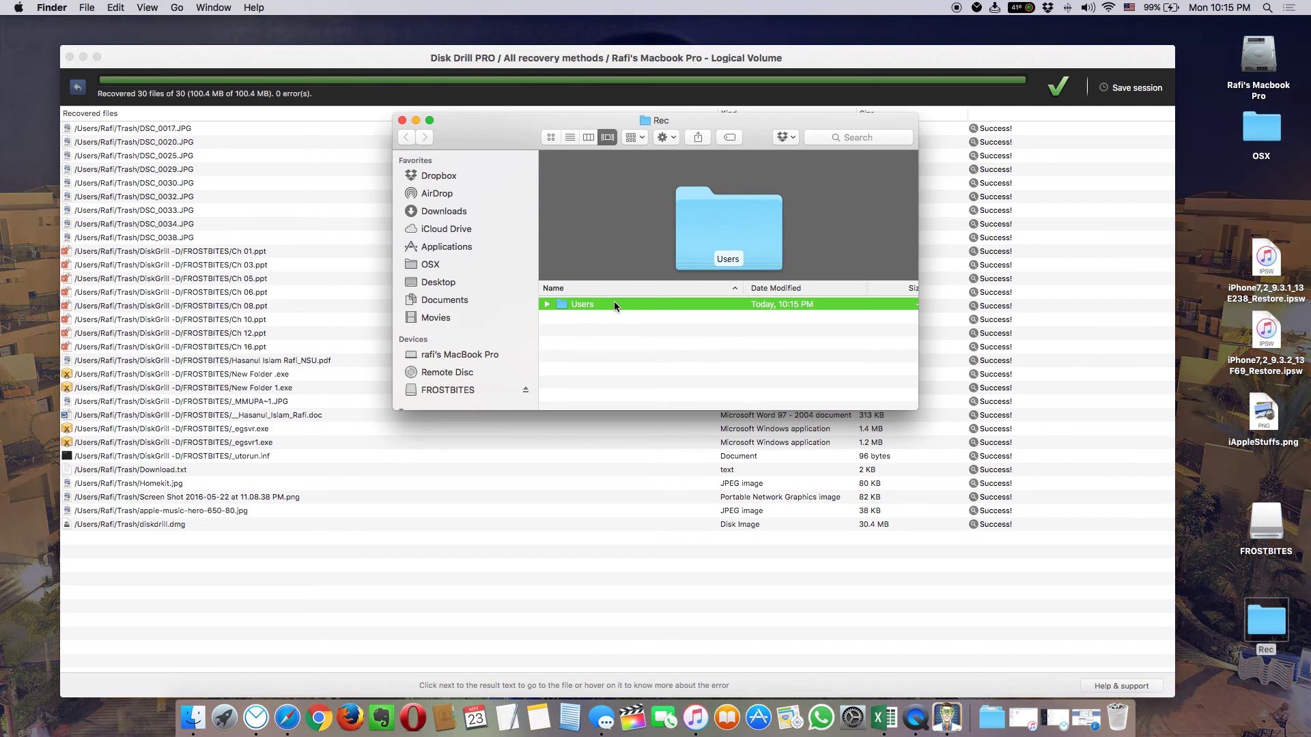
# - Drill into Users › Rafi › Trash to check the recovered files, then close Finder
pyautogui.doubleClick(613, 304)
pyautogui.doubleClick(614, 308)
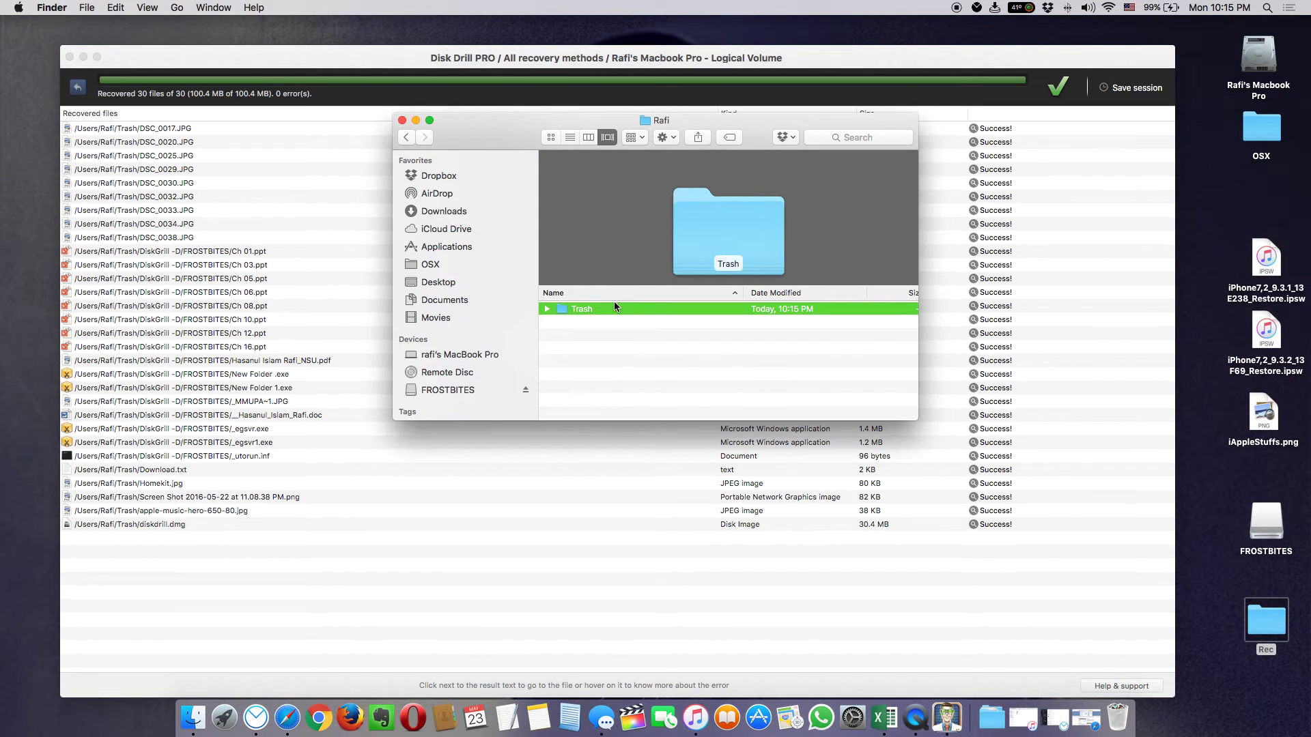
pyautogui.doubleClick(589, 307)
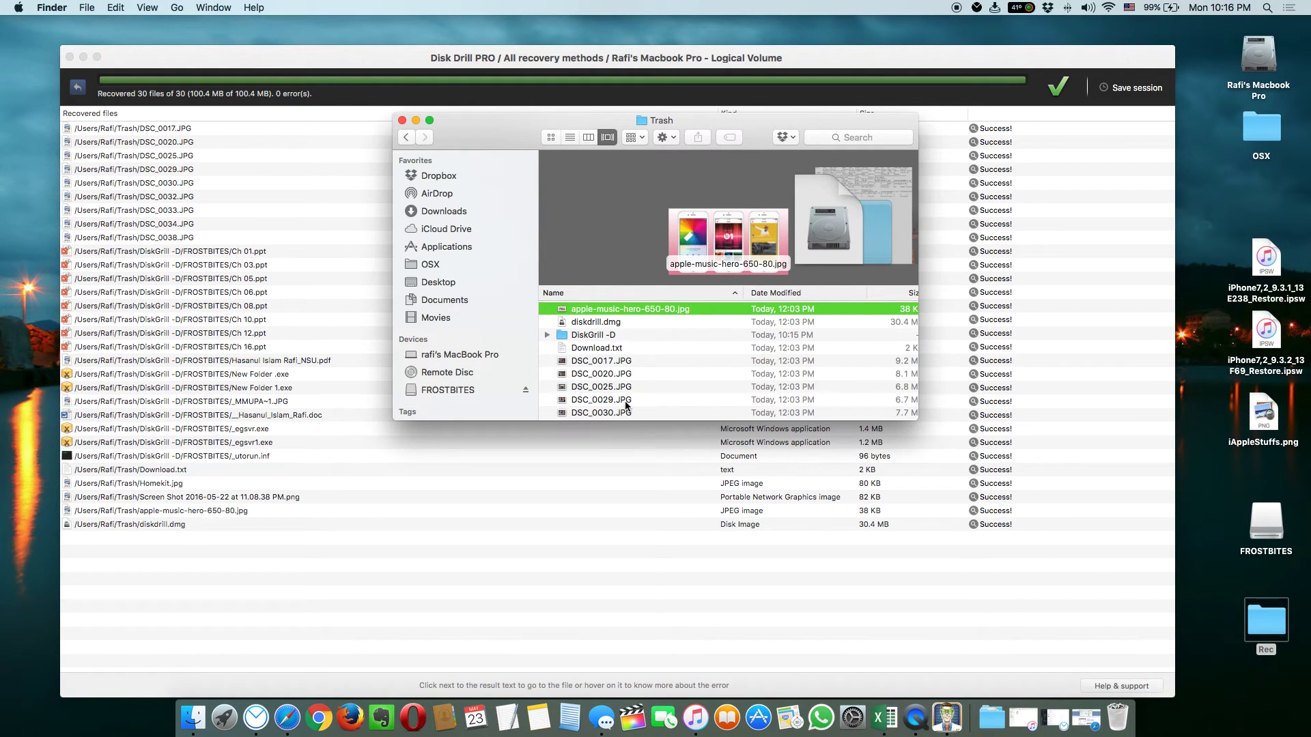
pyautogui.scroll(-3, 625, 404)
pyautogui.scroll(-2, 625, 405)
pyautogui.scroll(5, 624, 404)
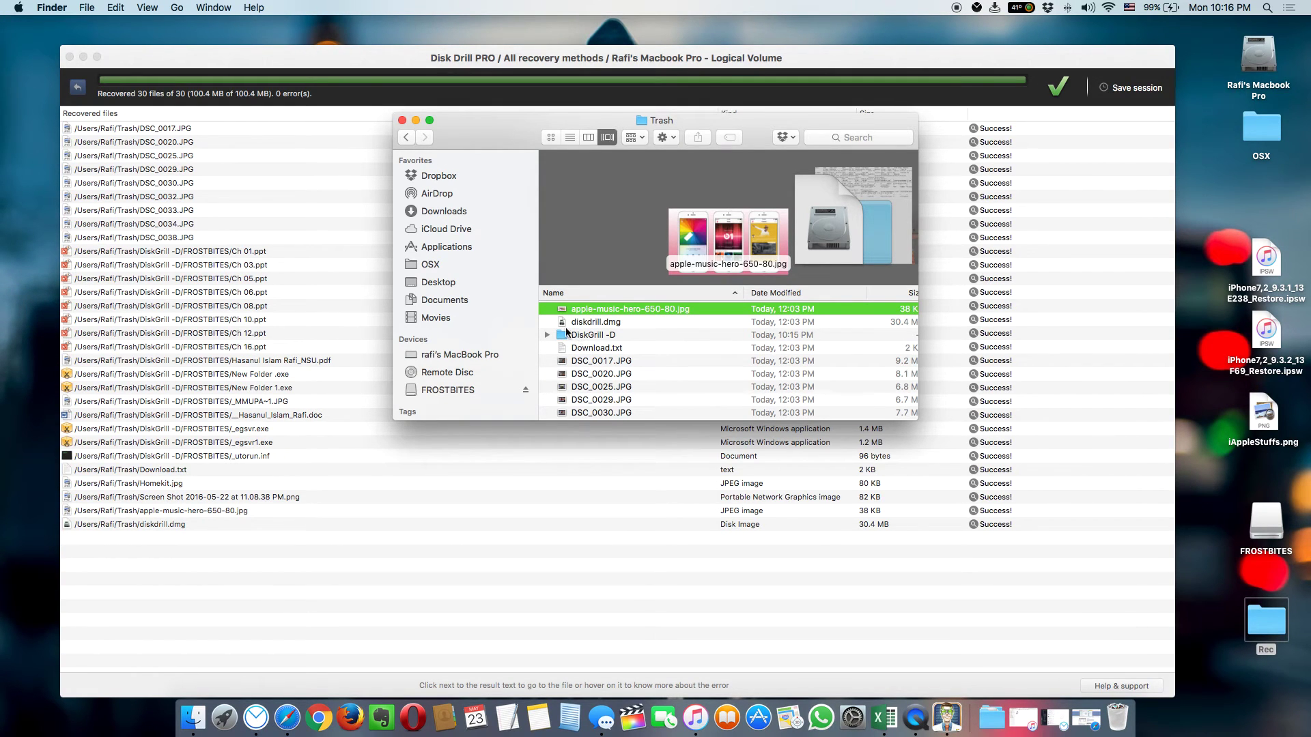
pyautogui.click(401, 119)
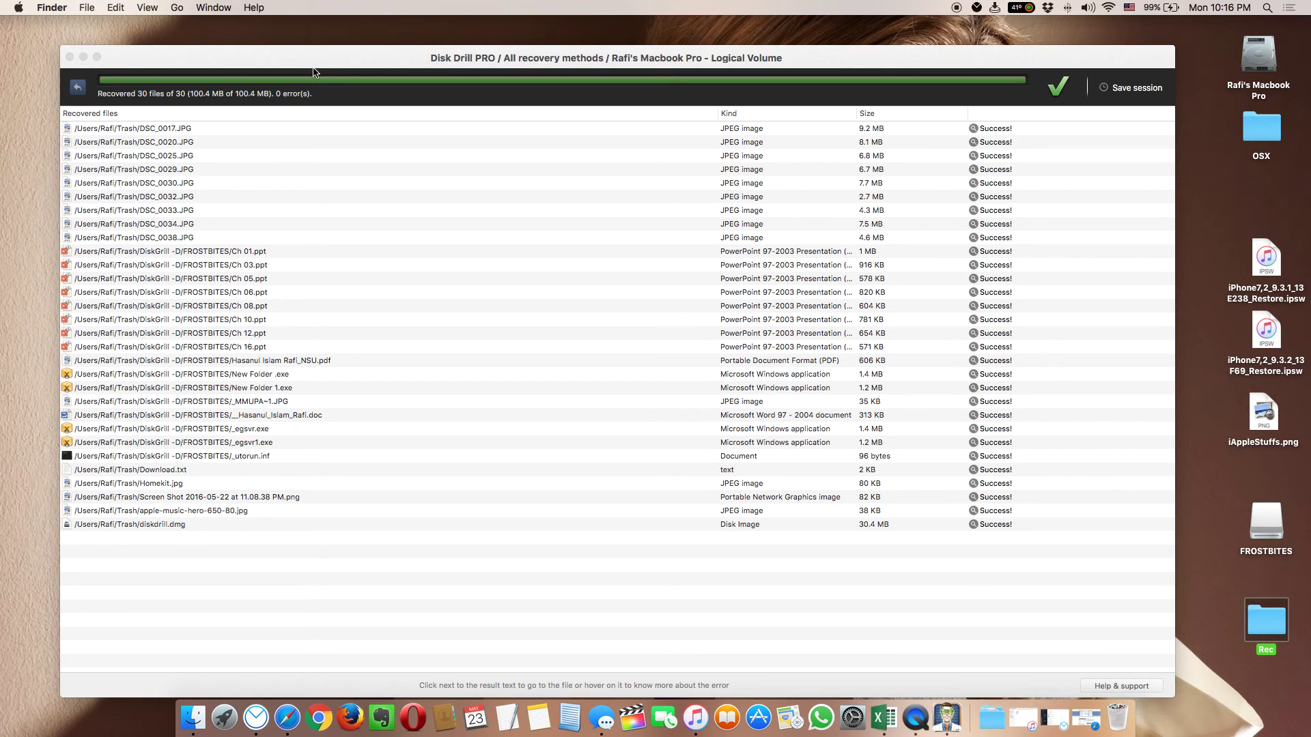
# - Bring the cleverfiles.com Disk Drill page forward in Safari
pyautogui.click(288, 718)
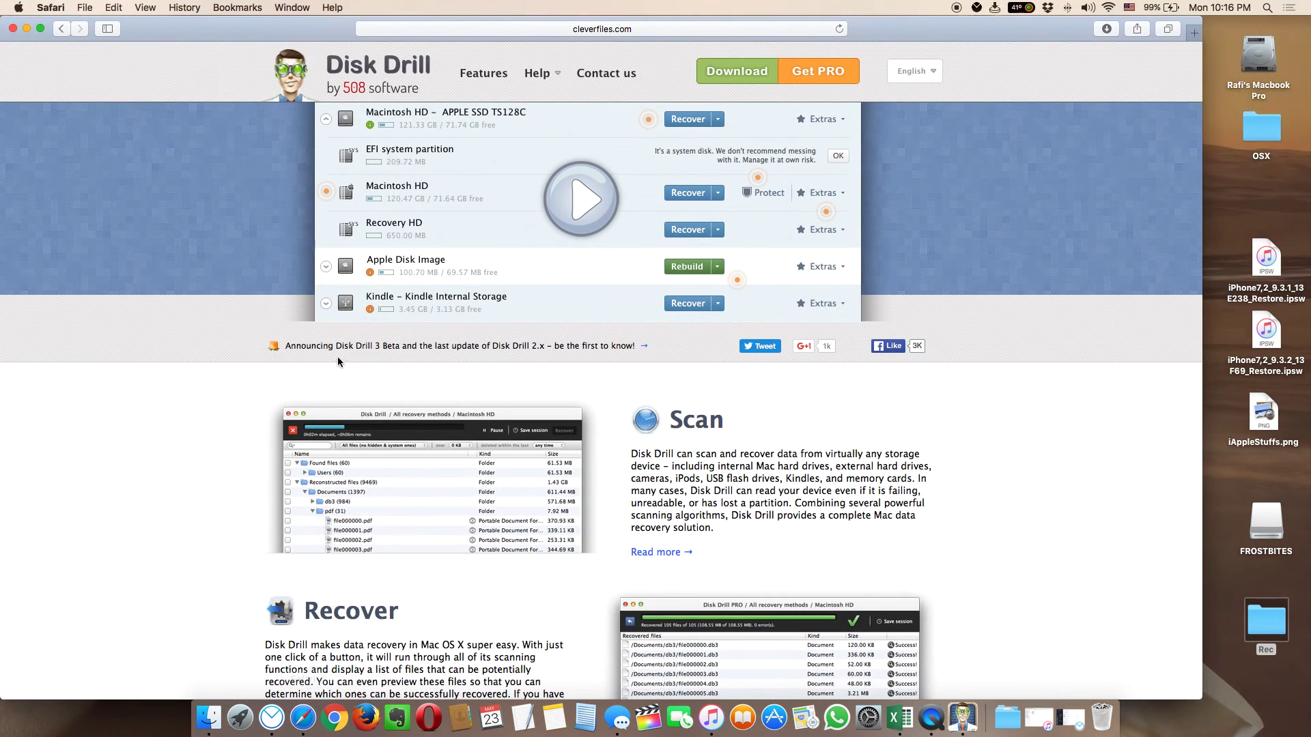
pyautogui.scroll(-5, 333, 276)
pyautogui.scroll(-3, 333, 276)
pyautogui.scroll(-5, 332, 277)
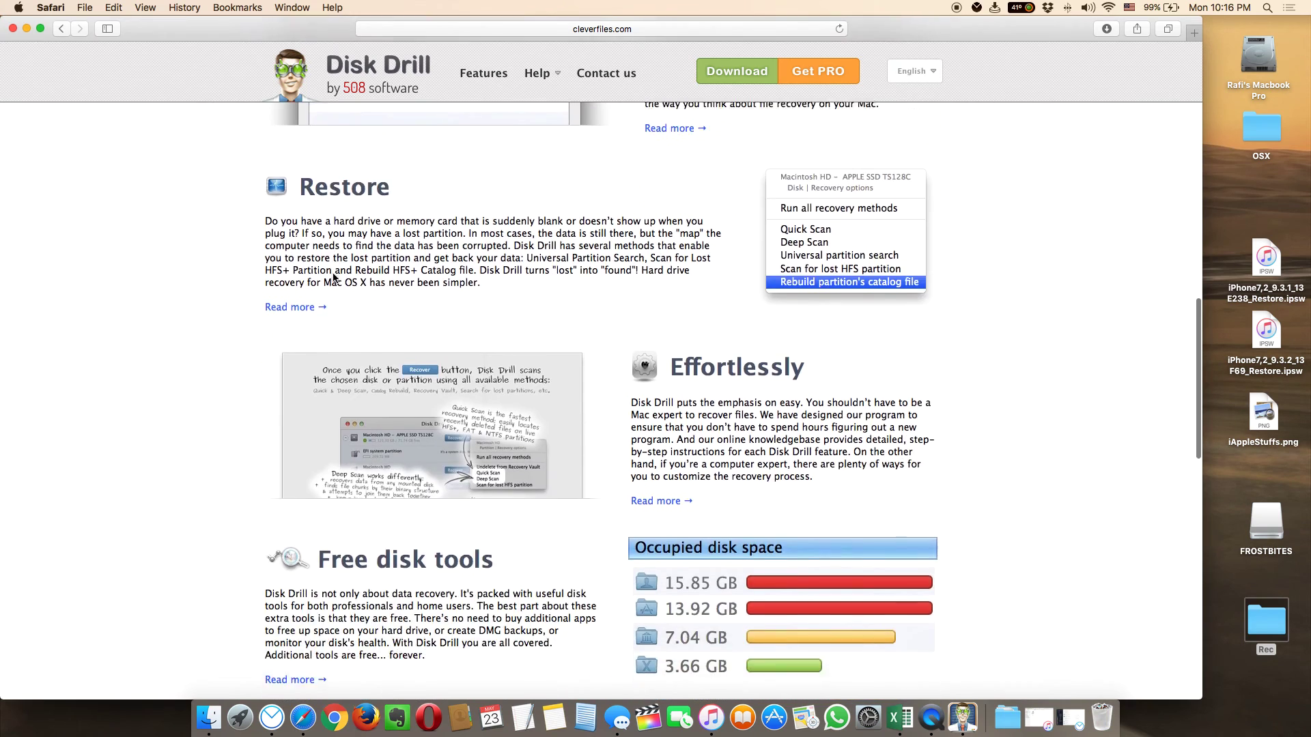
pyautogui.scroll(15, 332, 273)
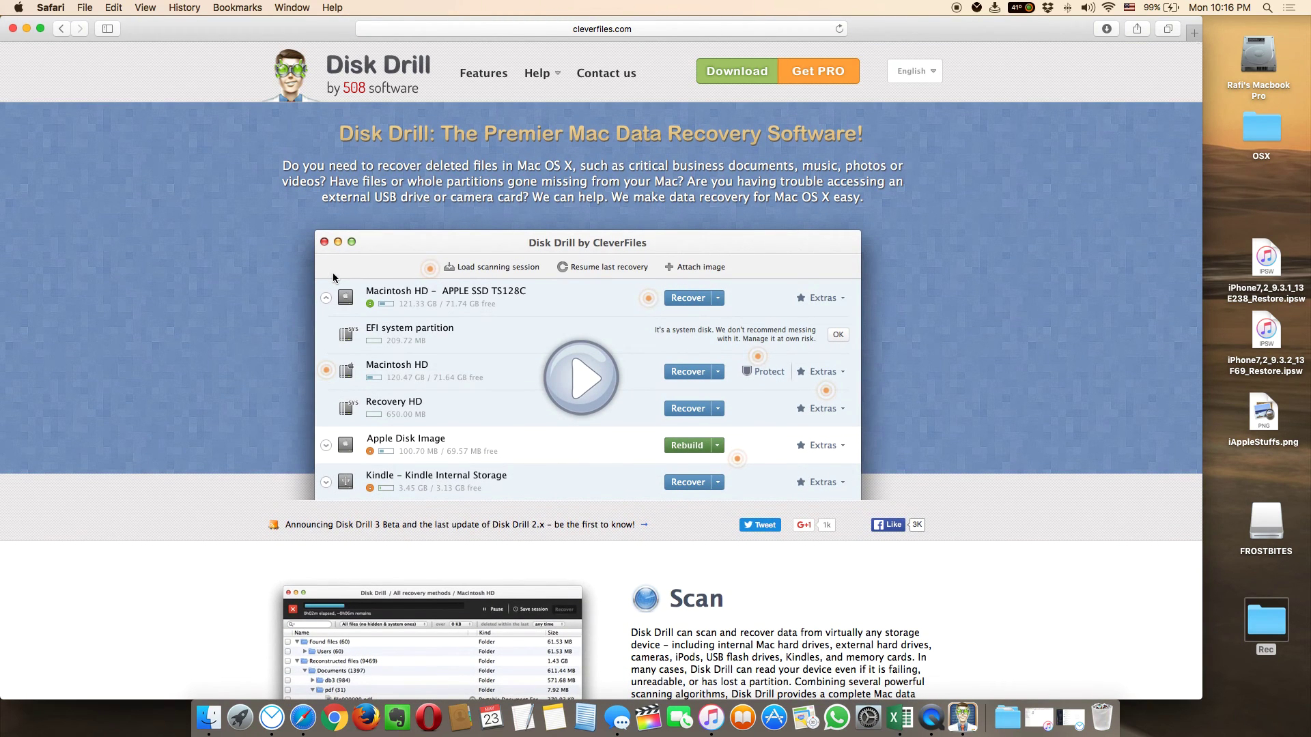